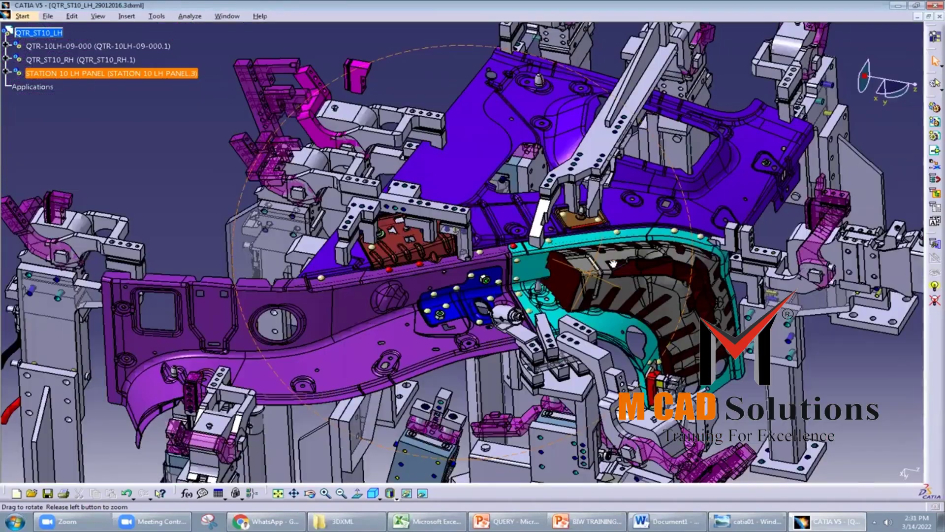
Orbit, pan and zoom around the QTR_ST10_LH fixture and purple panel, ending on the robotic cell.
middle_click_drag(613, 264, 455, 306)
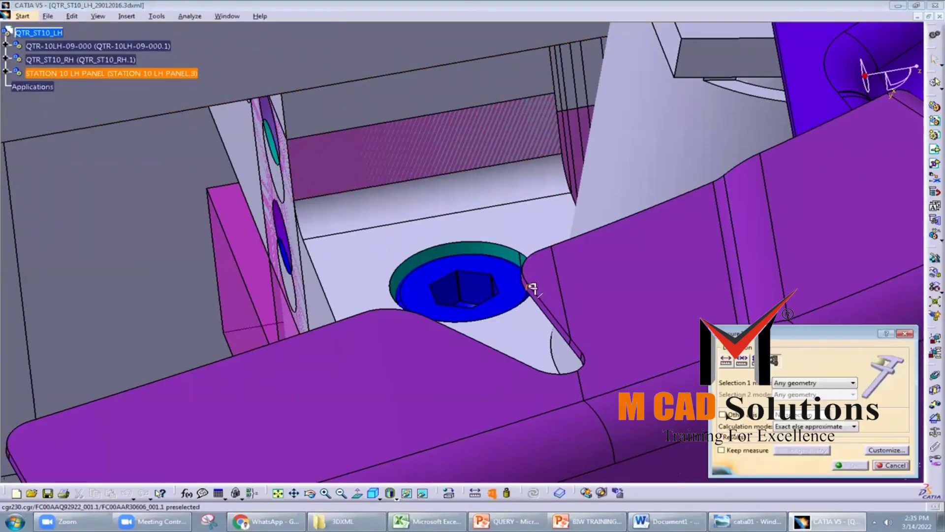
middle_click_drag(531, 288, 365, 282)
middle_click_drag(608, 286, 811, 74)
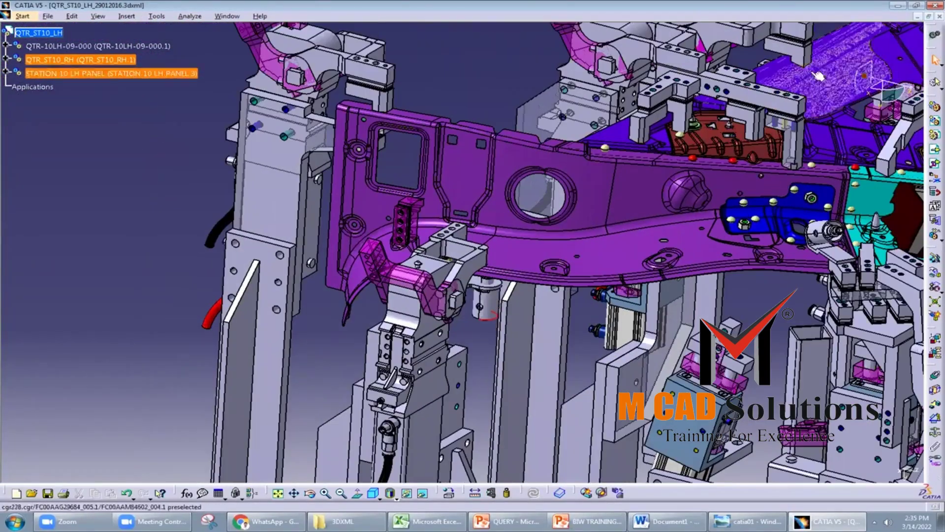
middle_click_drag(460, 317, 610, 97)
middle_click_drag(705, 154, 591, 197)
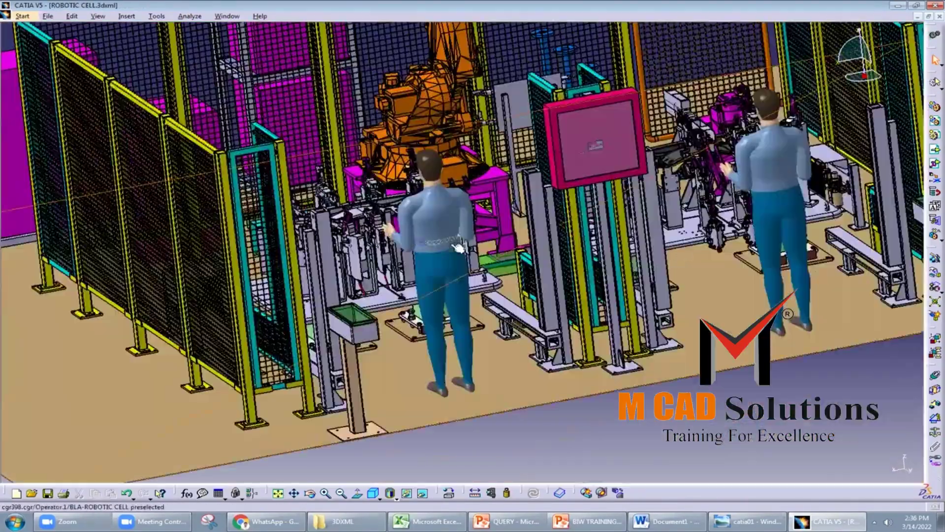
middle_click_drag(459, 249, 449, 363)
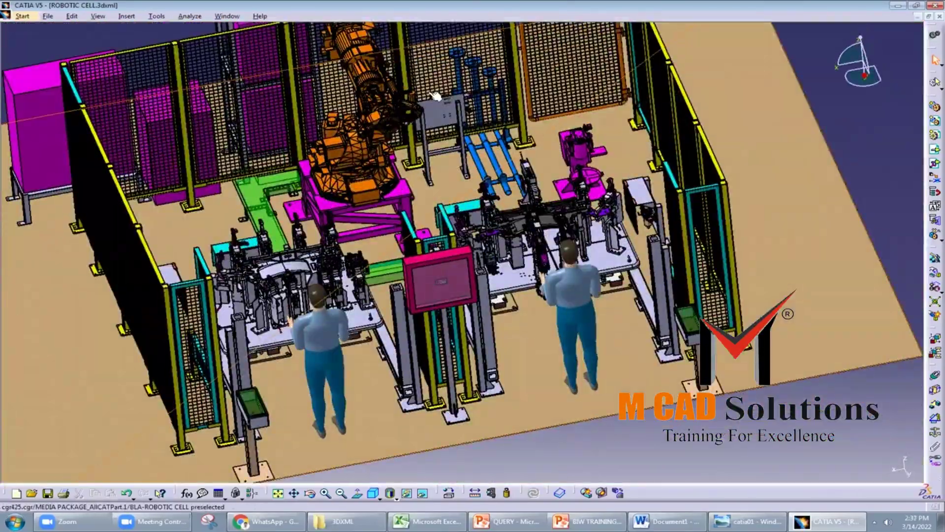
Rotate the robotic cell top-down, tilt back to oblique, and zoom onto a fixture table's clamps.
middle_click_drag(580, 253, 613, 183)
middle_click_drag(450, 100, 530, 84)
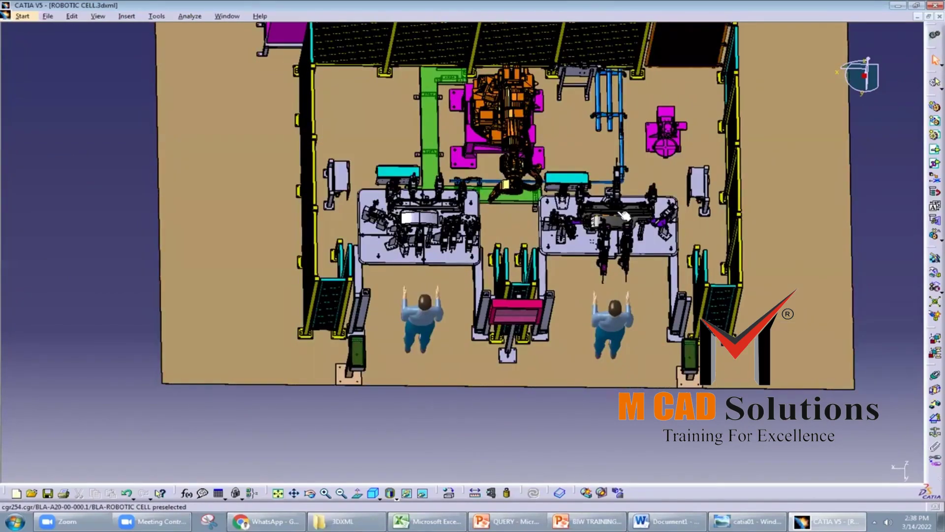
middle_click_drag(492, 138, 526, 94)
middle_click_drag(496, 231, 521, 239)
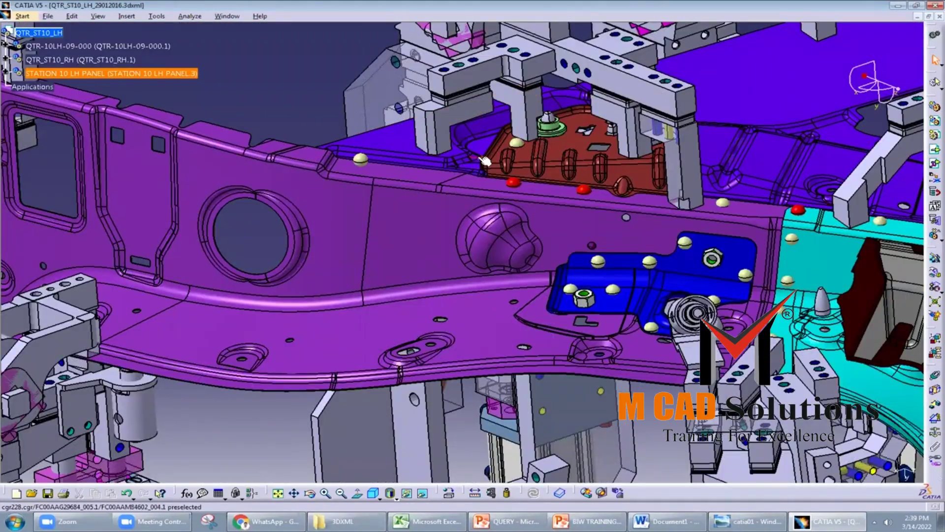
Select the purple panel's edge face, then zoom out and rotate to view the whole fixture.
left_click(484, 160)
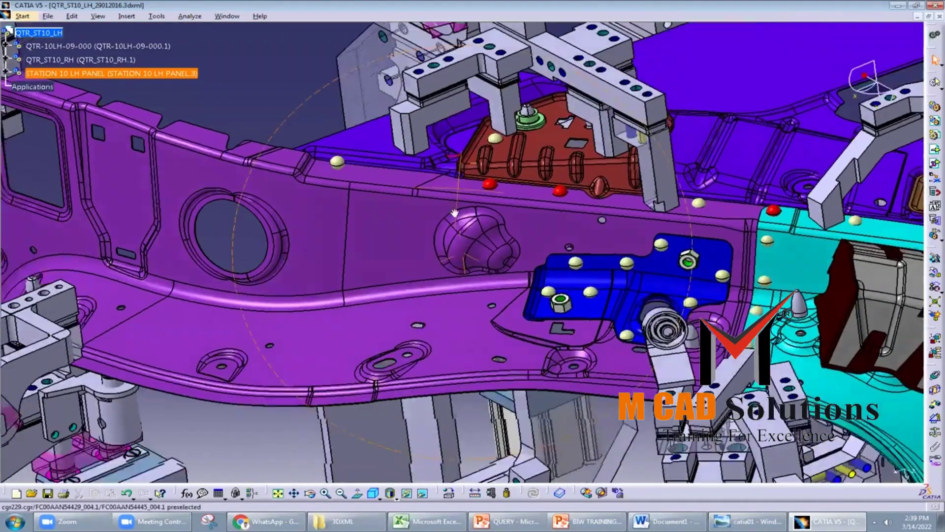
middle_click_drag(485, 160, 540, 180)
middle_click_drag(608, 163, 700, 204)
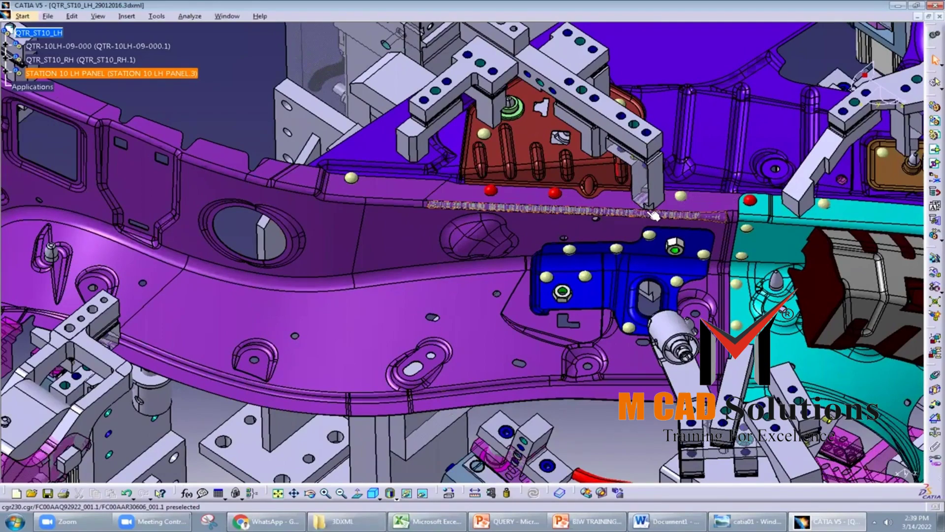
middle_click_drag(529, 121, 668, 120)
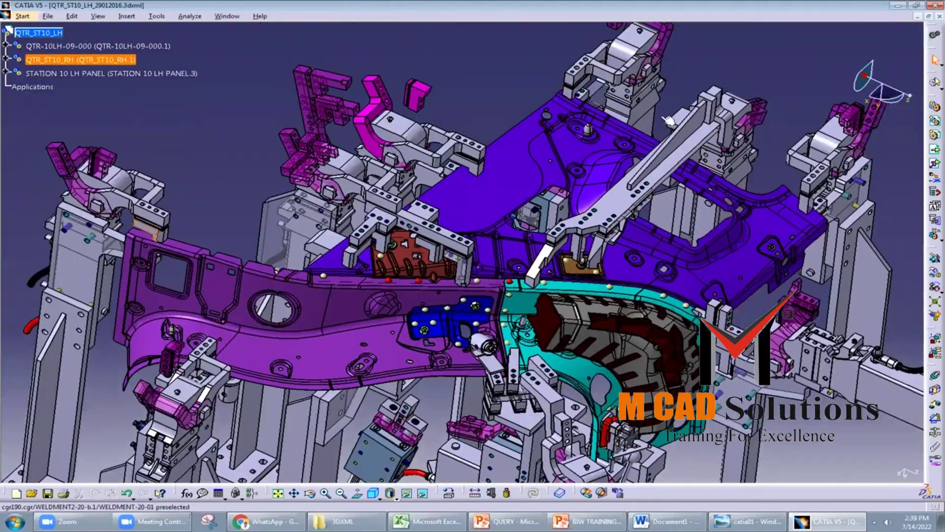
middle_click_drag(346, 228, 629, 139)
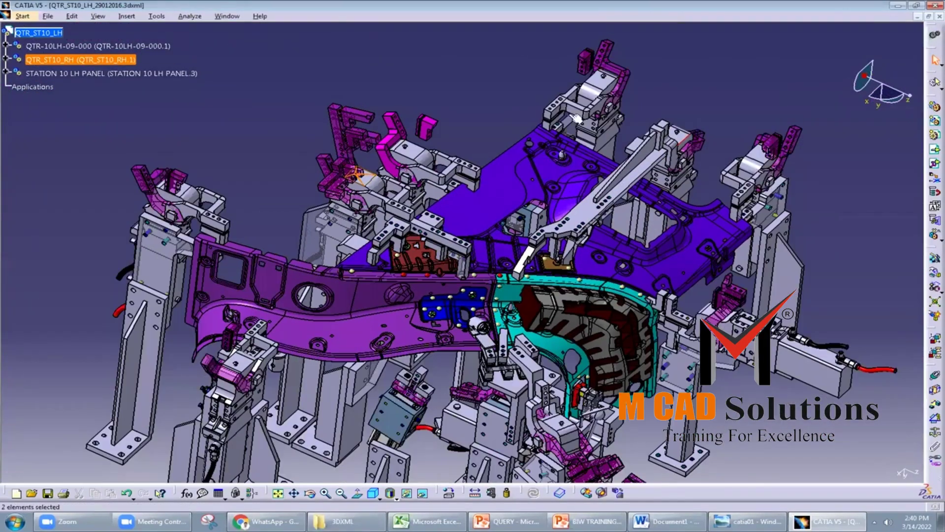
middle_click_drag(575, 265, 651, 204)
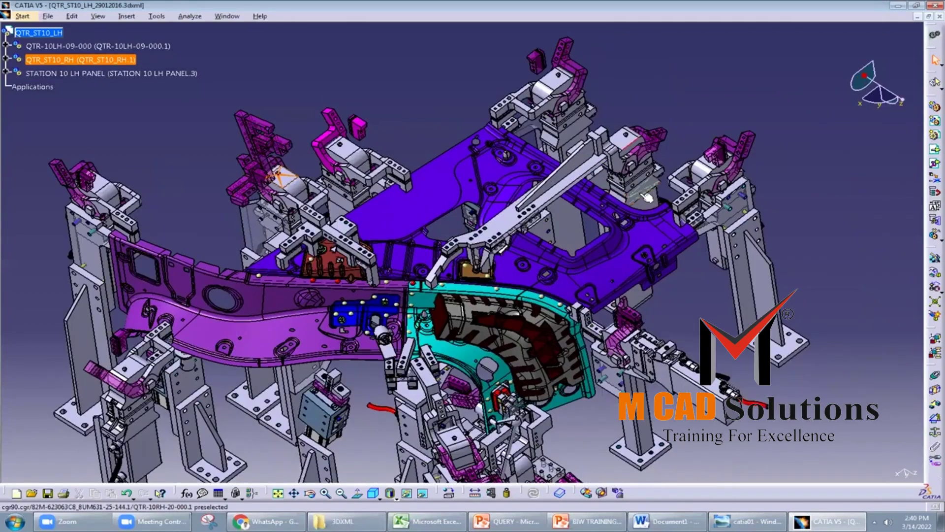
middle_click_drag(554, 213, 573, 227)
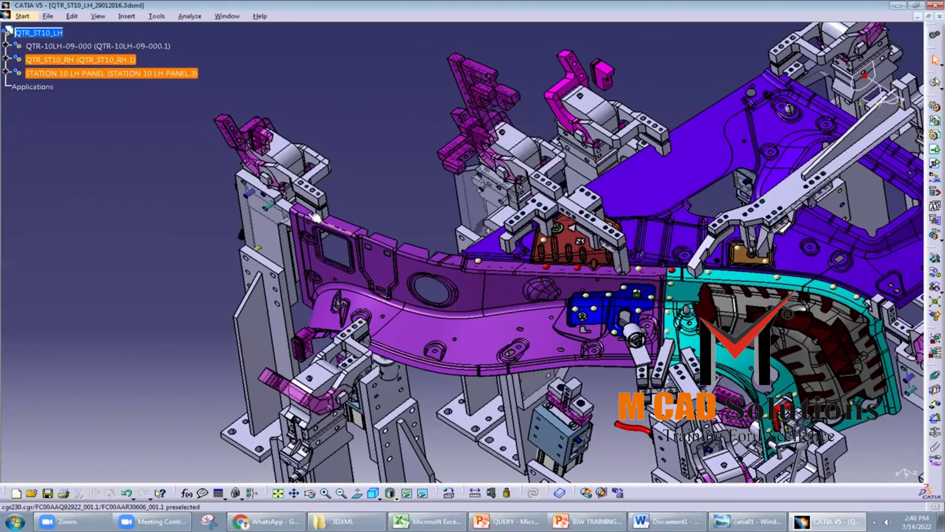
Zoom in on the clamp holding the teal panel and its magenta clamp parts.
middle_click_drag(317, 217, 124, 262)
middle_click_drag(776, 216, 573, 291)
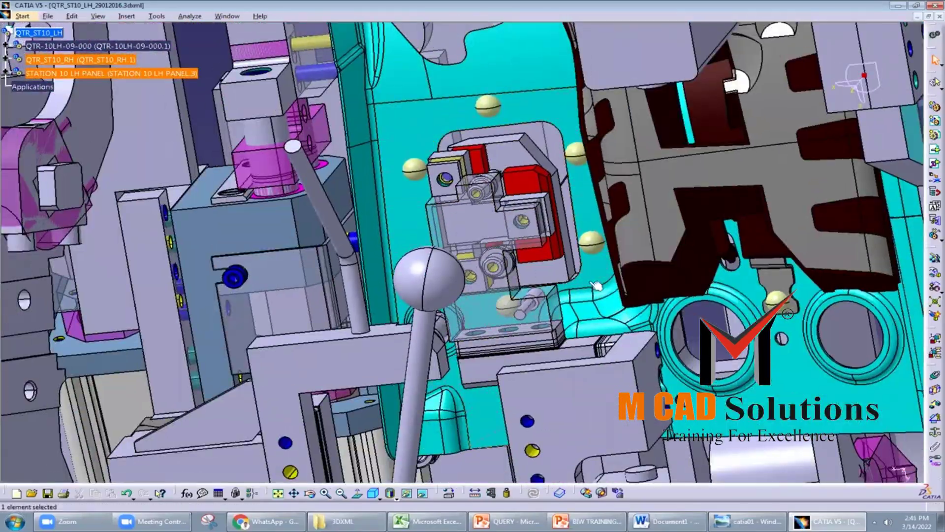
middle_click_drag(472, 165, 344, 276)
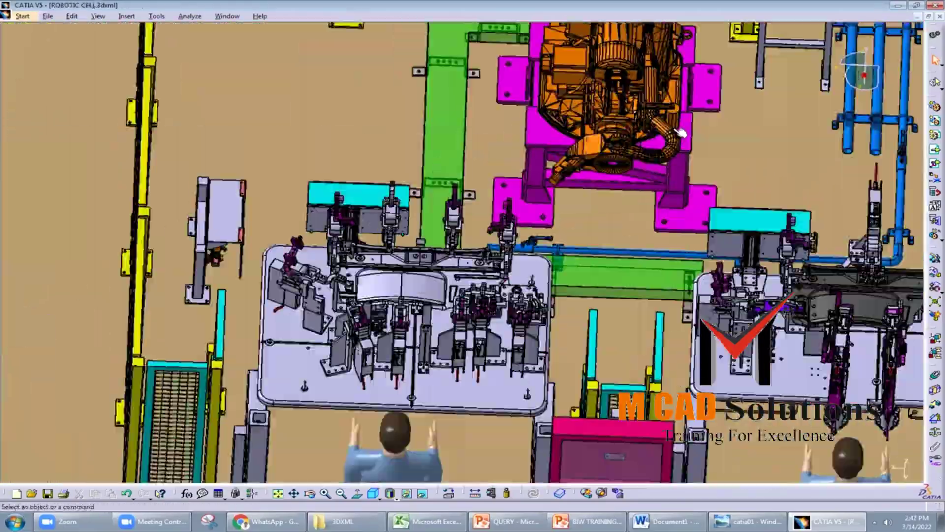
middle_click_drag(681, 132, 440, 234)
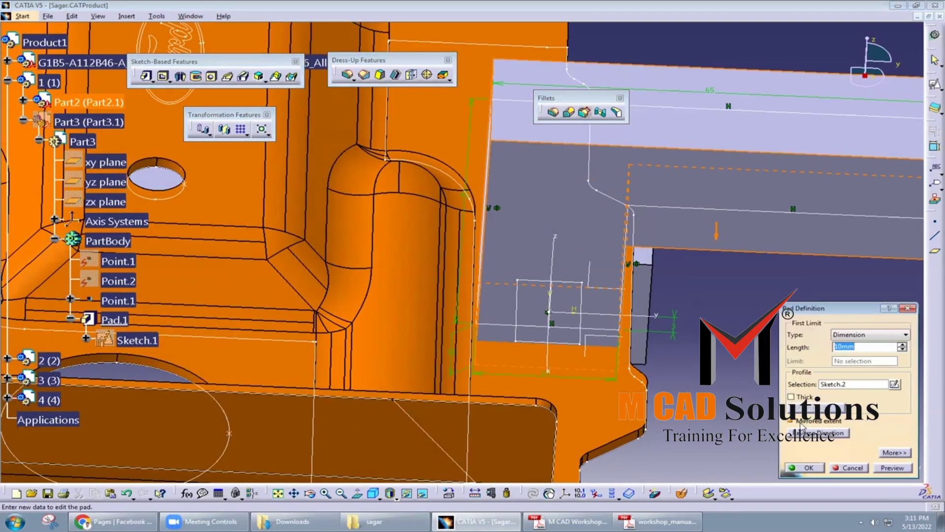
Confirm Pad.1 on Part3 and rotate the part to check it.
left_click(807, 468)
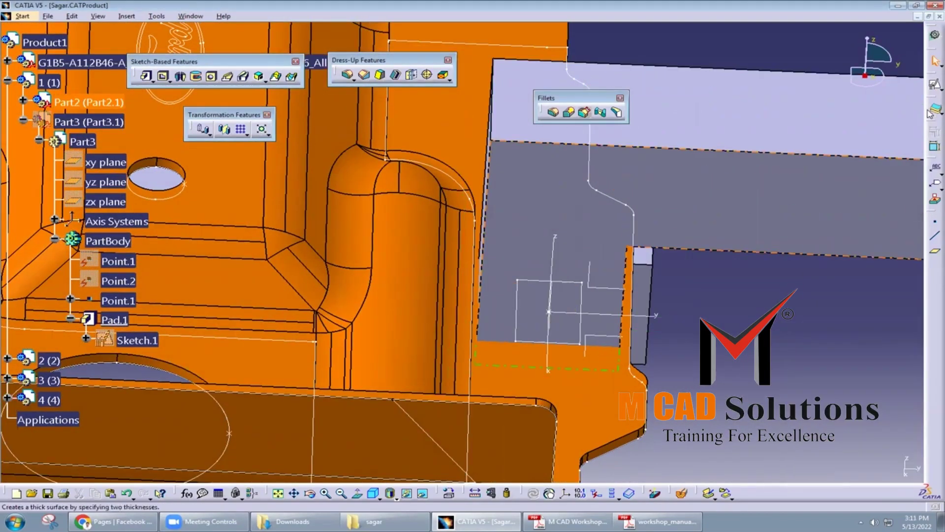
middle_click_drag(516, 246, 536, 307)
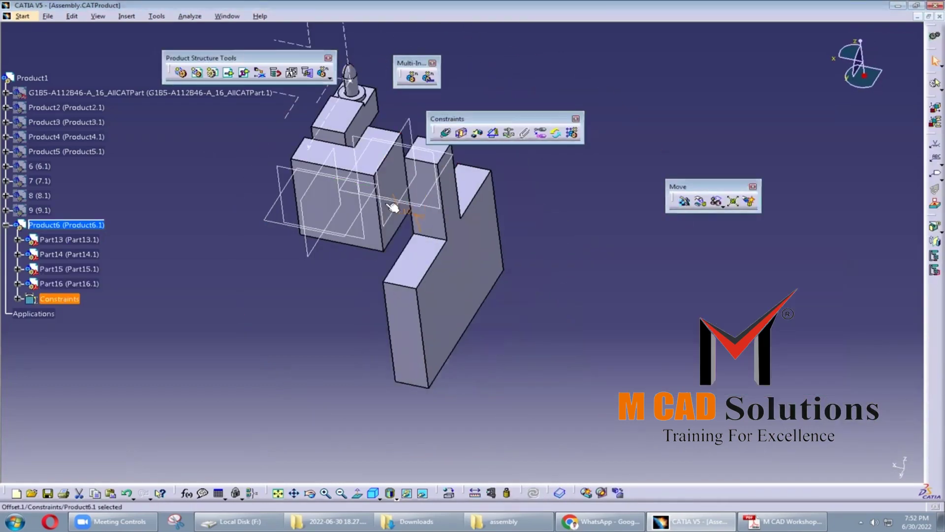
Show the hidden G1B5 panel part and fix Product5 in place, creating Fix.5.
right_click(75, 93)
left_click(115, 121)
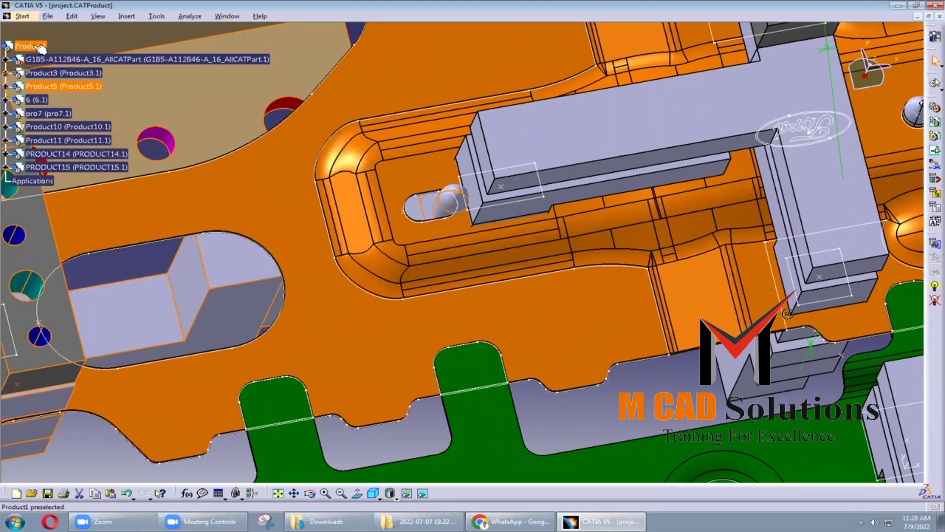
right_click(42, 87)
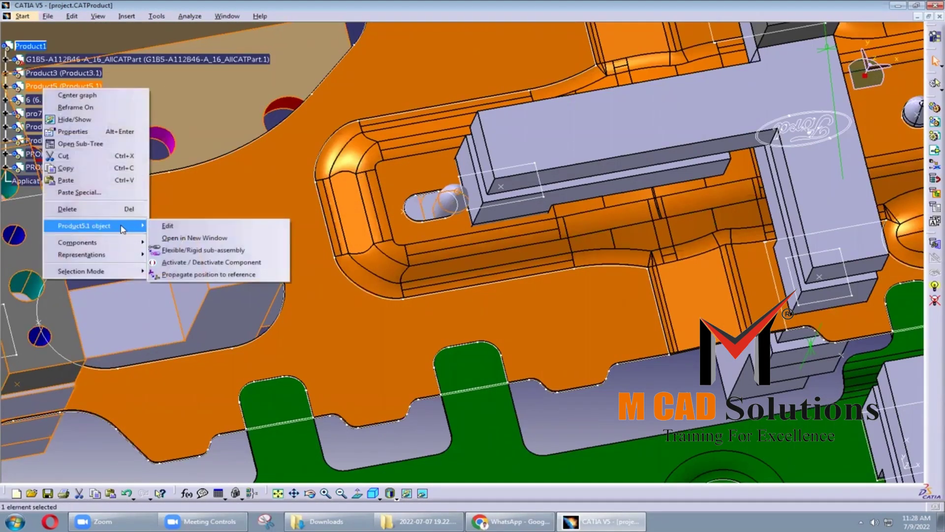
right_click(181, 86)
left_click(211, 139)
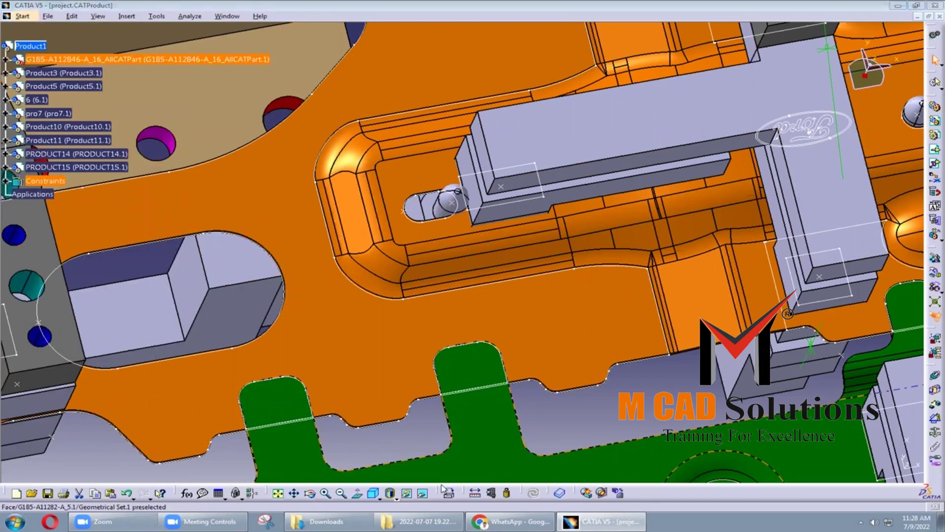
left_click(467, 212)
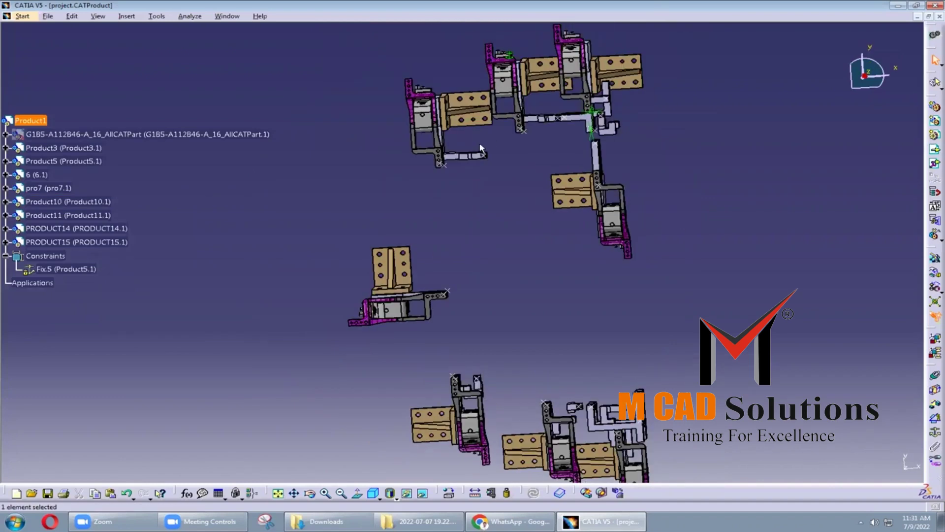
middle_click_drag(489, 127, 675, 318)
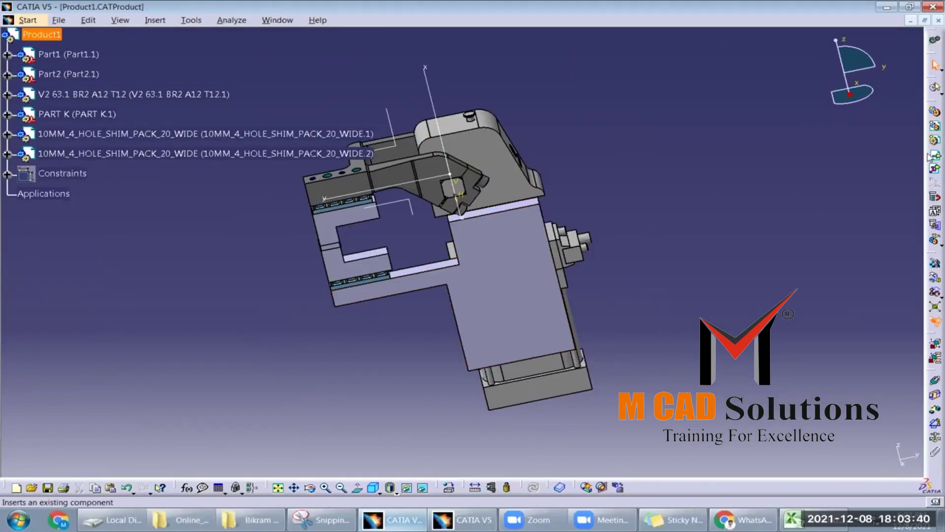
left_click(929, 157)
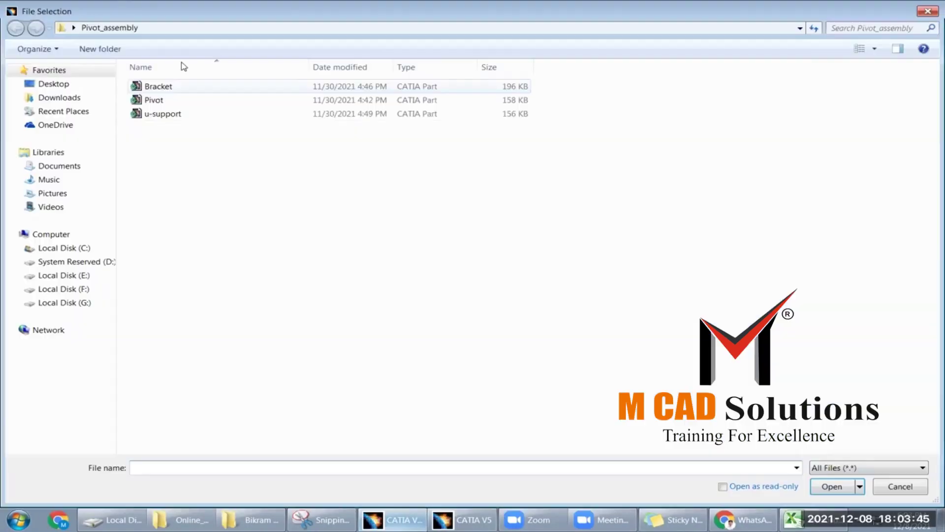
Insert the FR201.01 bracket and confirm its placement, then check the Product Structure cache options.
double_click(180, 139)
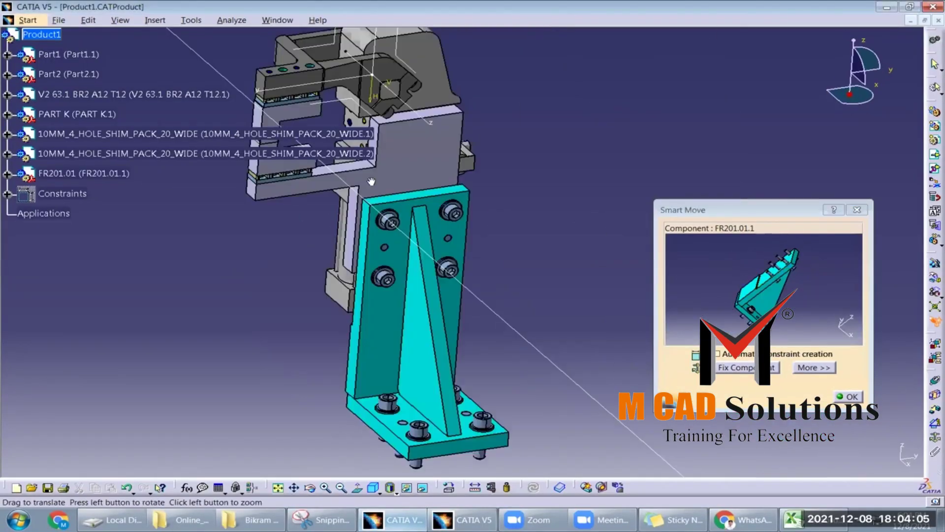
left_click(848, 396)
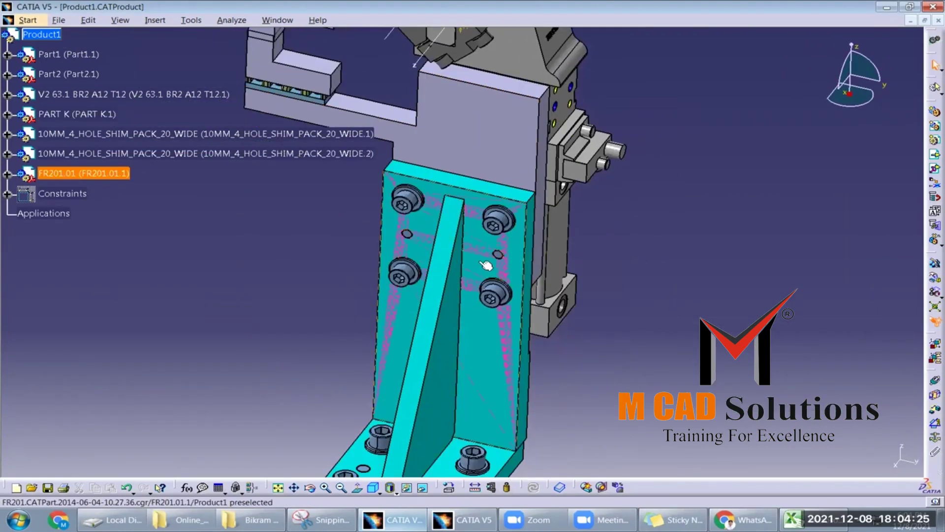
left_click(191, 20)
left_click(126, 249)
left_click(468, 418)
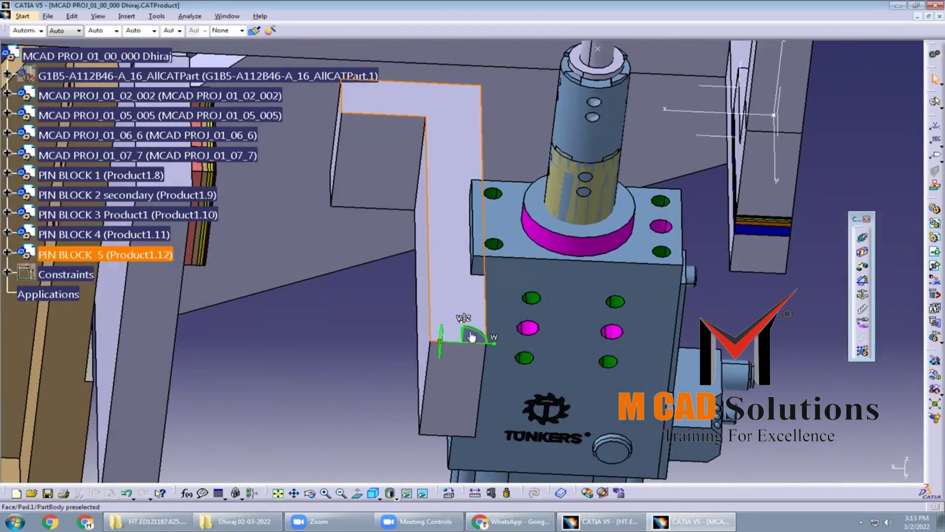
double_click(471, 337)
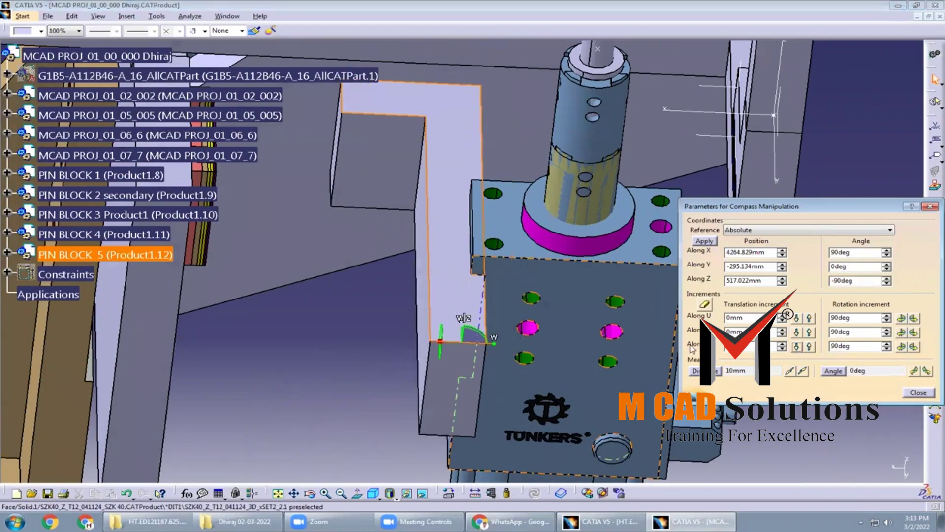
Move PIN BLOCK 5 by a 10 mm increment, bringing its Z position to 508.345 mm.
left_click(809, 332)
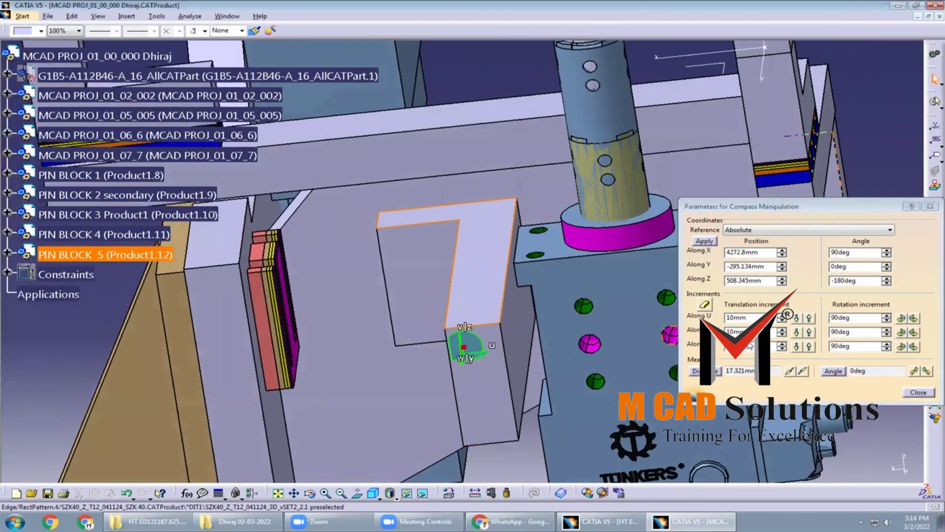